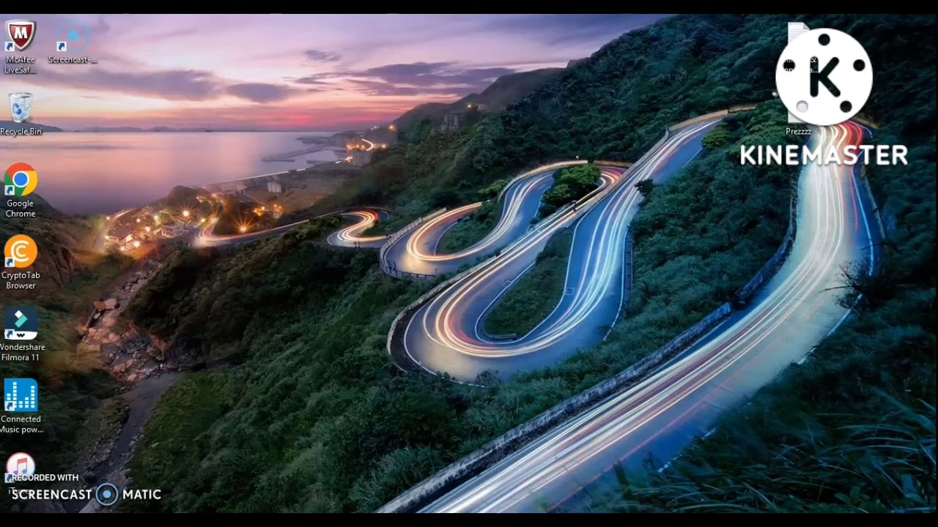
- Open Device Manager from the Control Panel and place its window near the middle of the desktop
key(super)
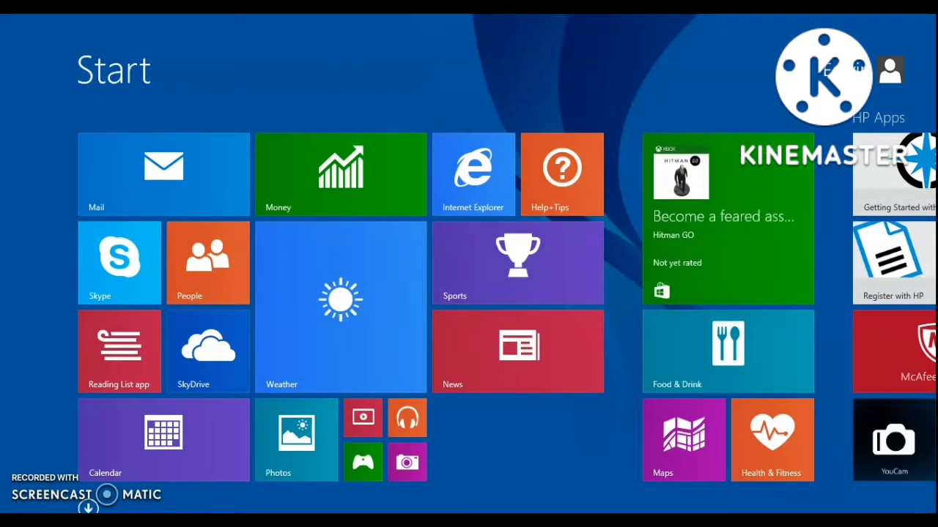
scroll(607, 496, down, 5)
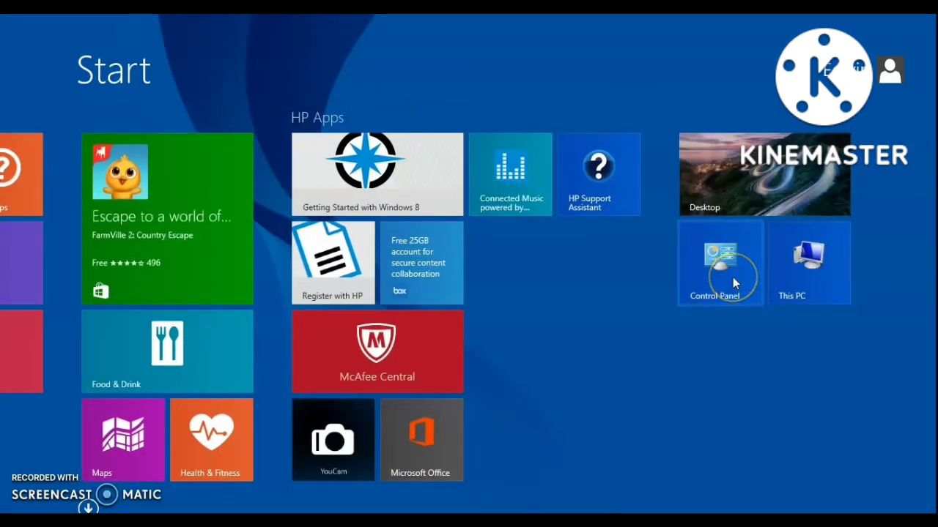
click(733, 277)
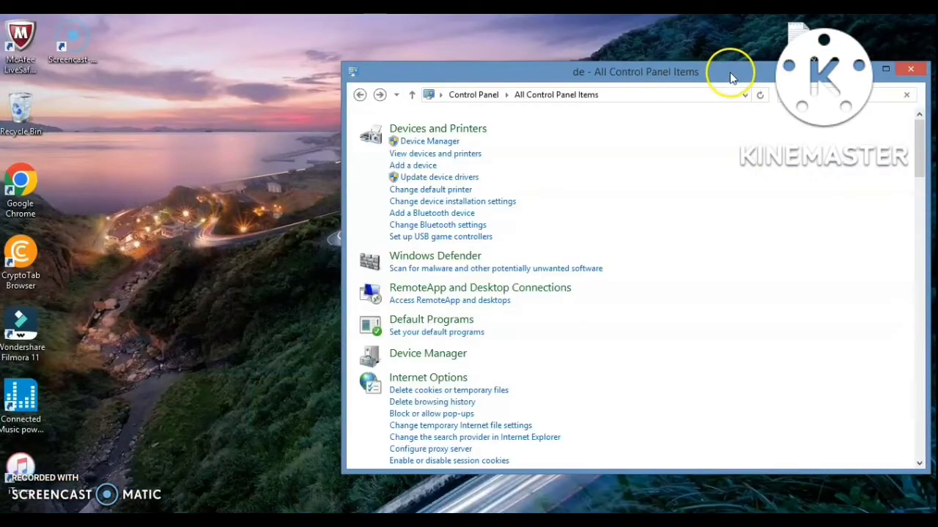
drag(730, 77, 708, 74)
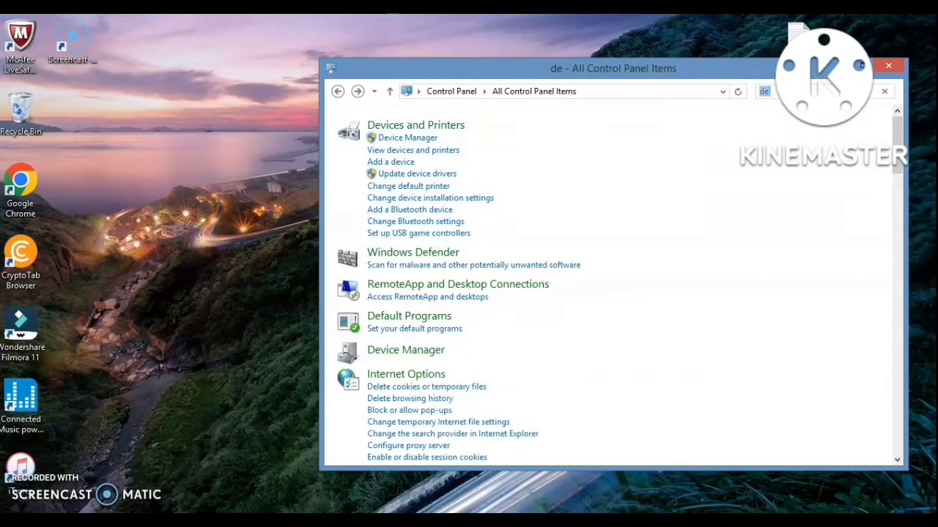
click(402, 352)
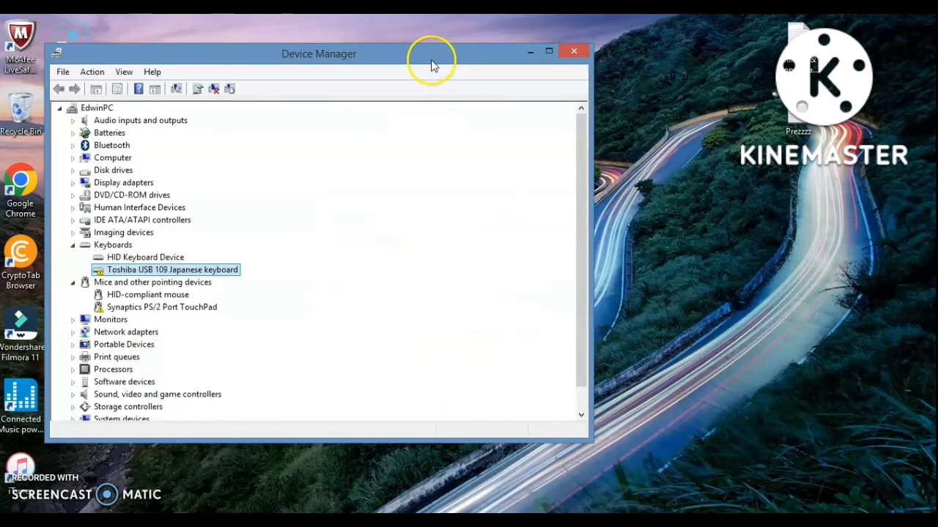
drag(433, 65, 561, 53)
click(422, 244)
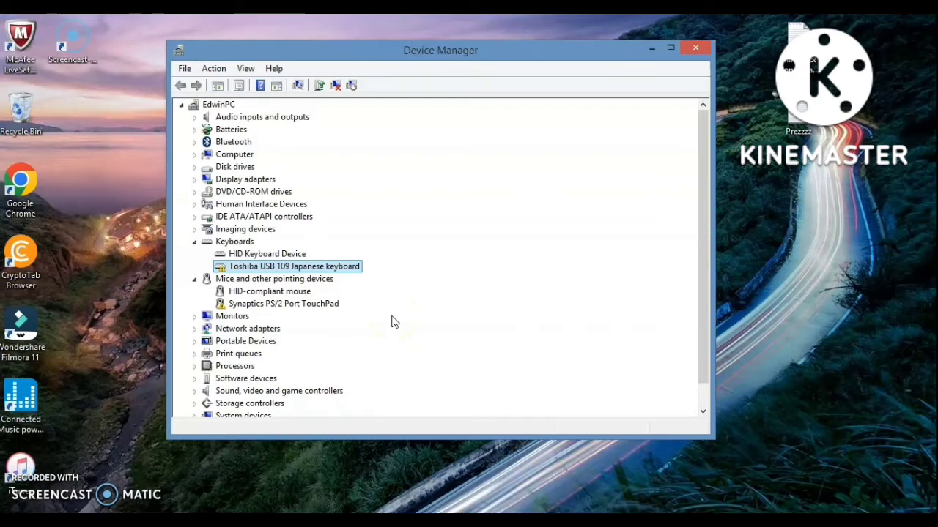
click(419, 310)
click(430, 315)
click(419, 309)
click(403, 297)
click(425, 324)
click(394, 332)
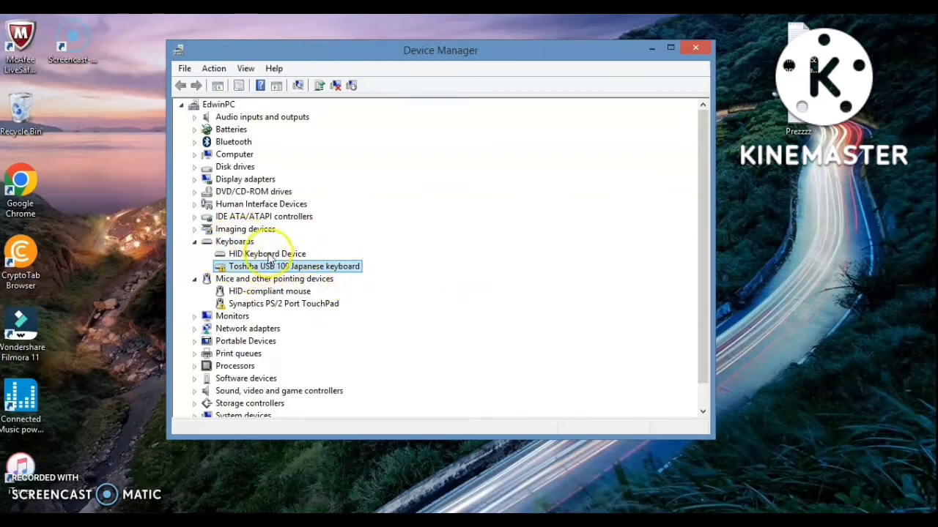
- Collapse and re-expand the Keyboards category, and select HID Keyboard Device to point out the listed keyboards
click(195, 242)
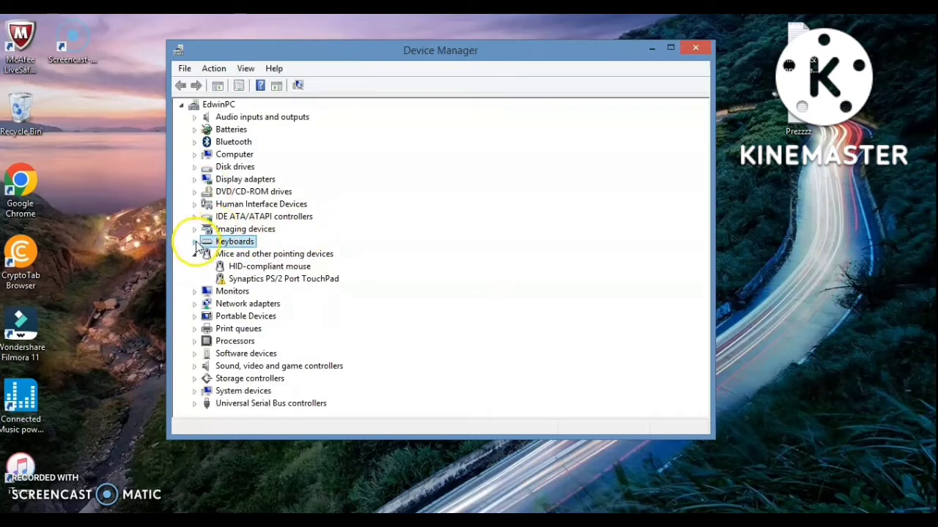
click(195, 242)
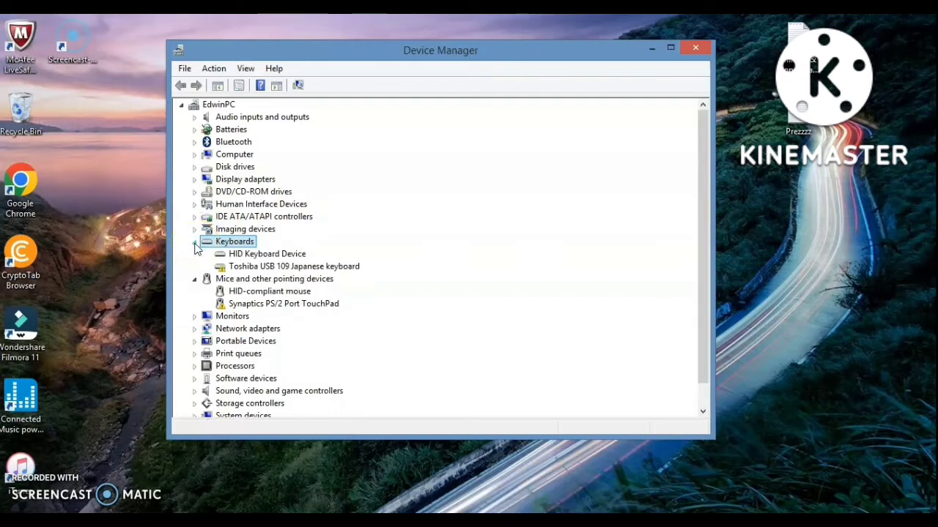
double_click(290, 257)
click(291, 257)
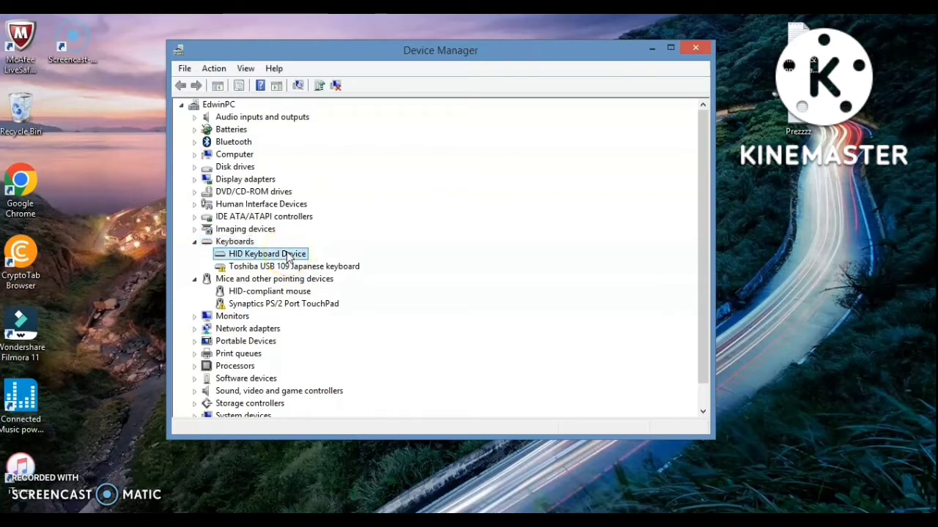
click(290, 256)
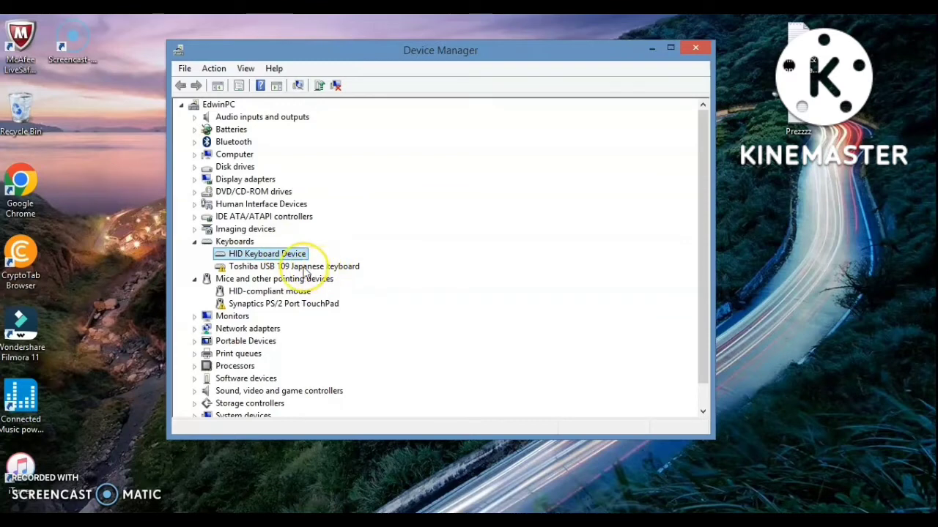
- Start a manual driver update for the Toshiba USB 109 Japanese keyboard, picking from the list of device drivers on the computer
click(305, 268)
click(262, 268)
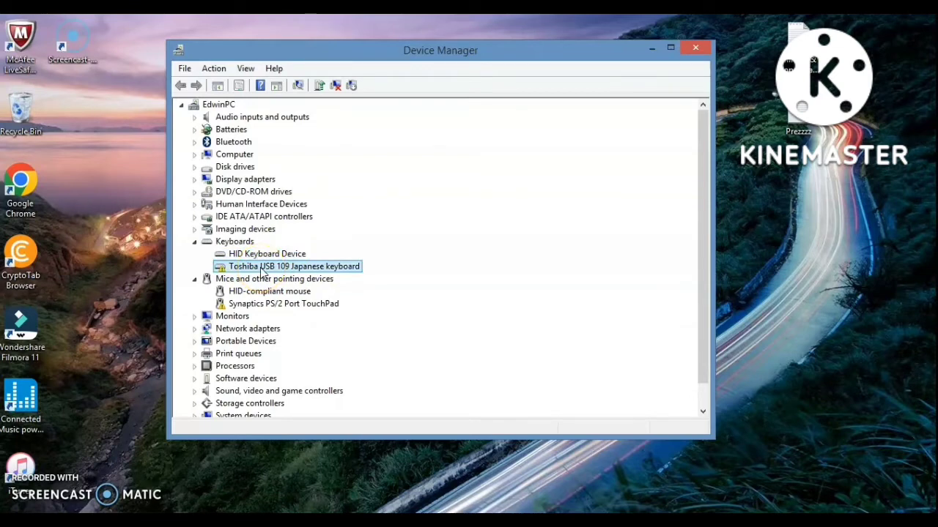
click(265, 269)
click(271, 271)
right_click(275, 271)
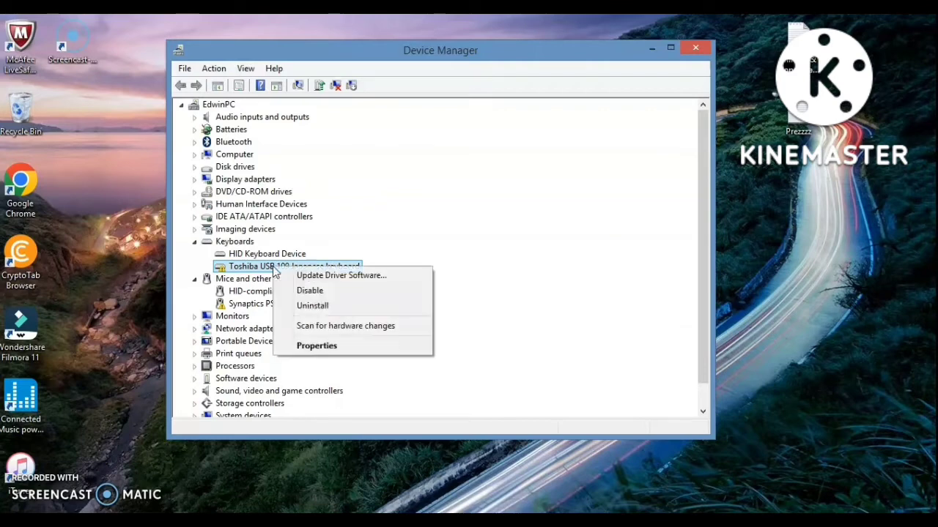
click(328, 277)
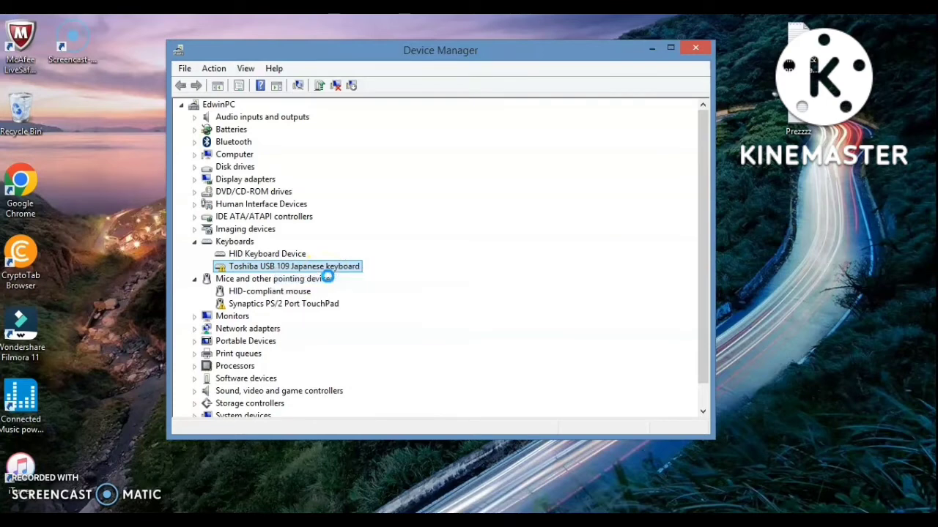
click(402, 269)
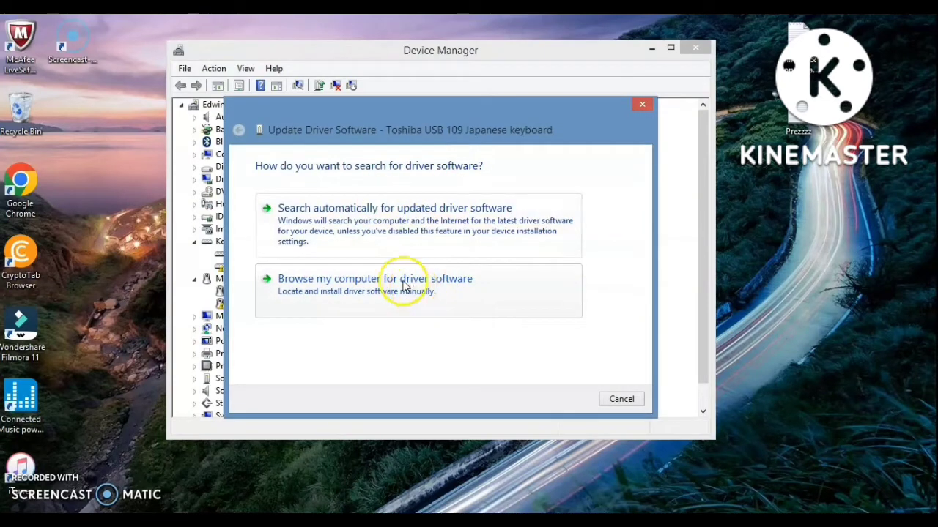
click(394, 279)
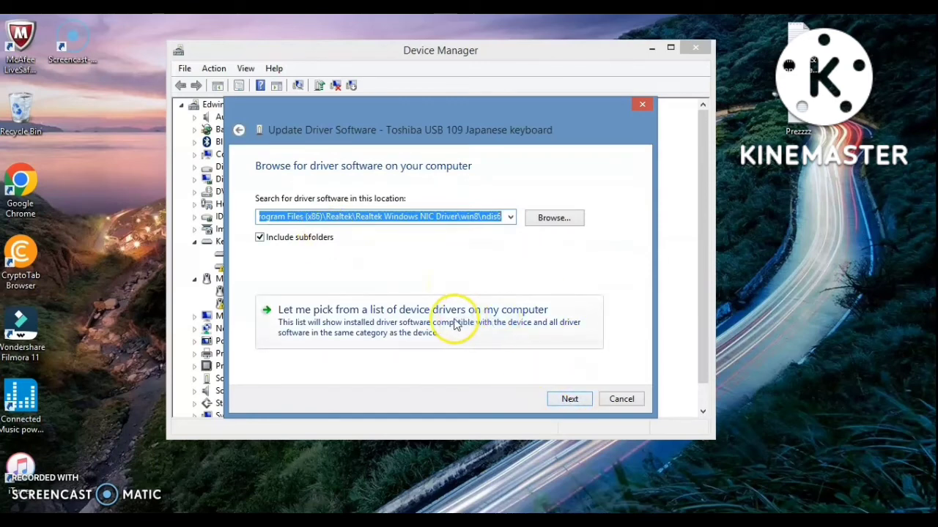
click(391, 320)
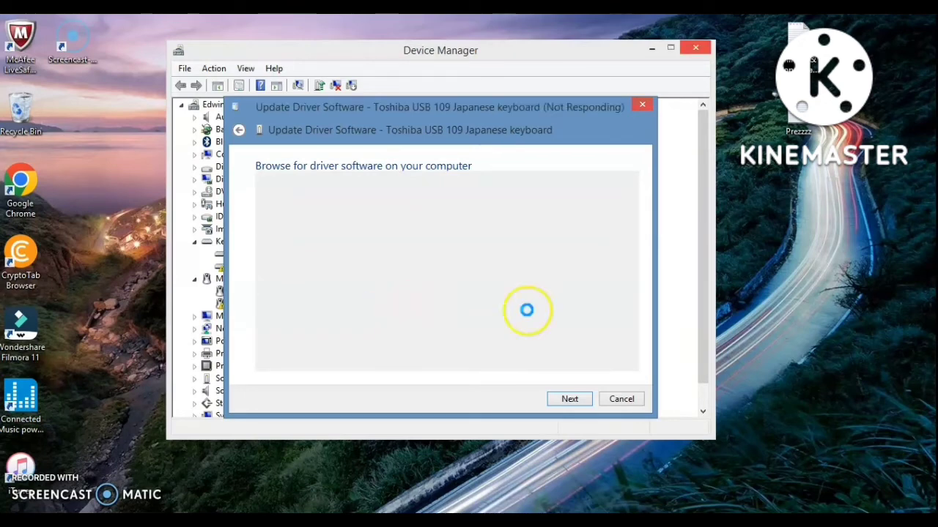
click(504, 313)
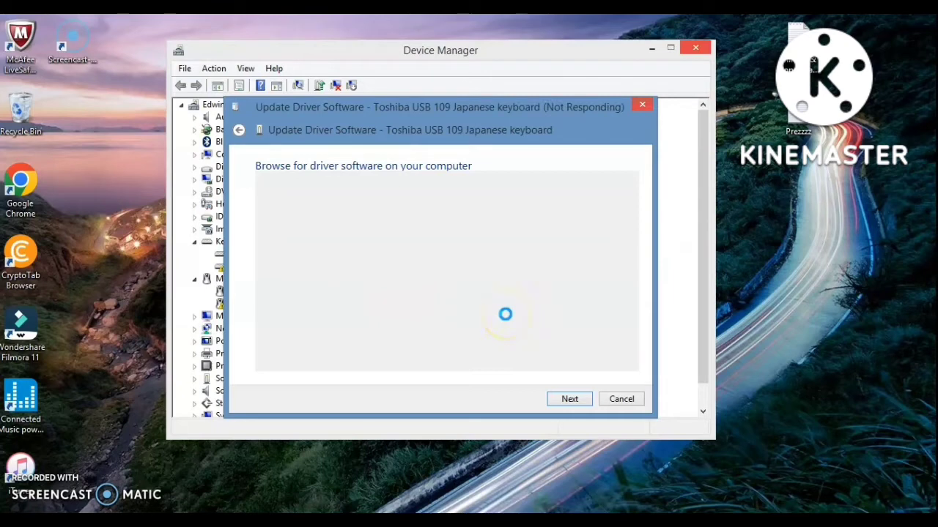
click(365, 304)
click(488, 270)
click(477, 305)
click(478, 278)
click(483, 271)
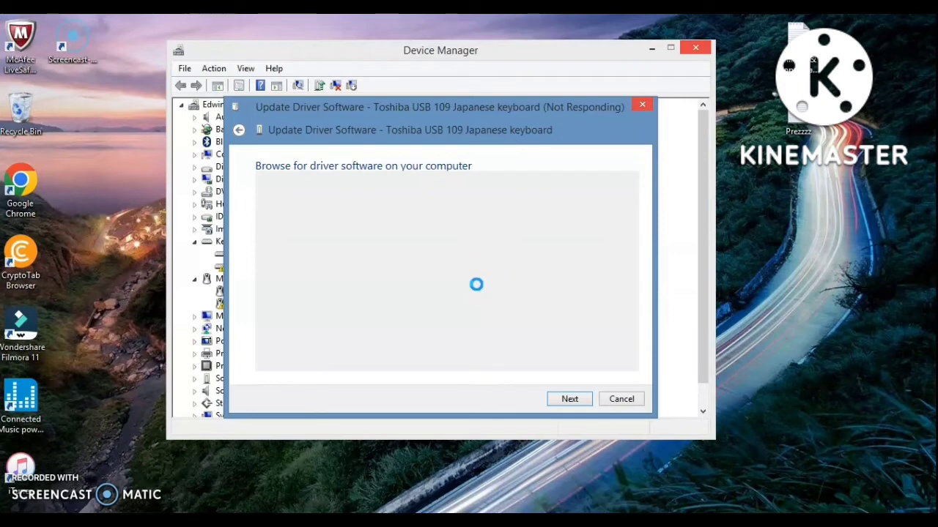
click(451, 295)
click(466, 281)
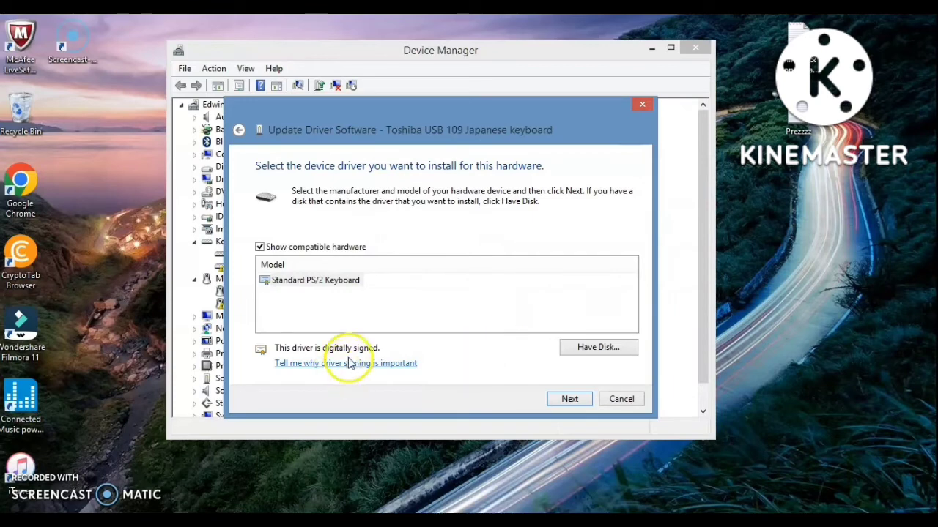
- Turn off the compatible hardware filter and choose Toshiba as the manufacturer for the Toshiba USB 109 Japanese keyboard driver
click(260, 248)
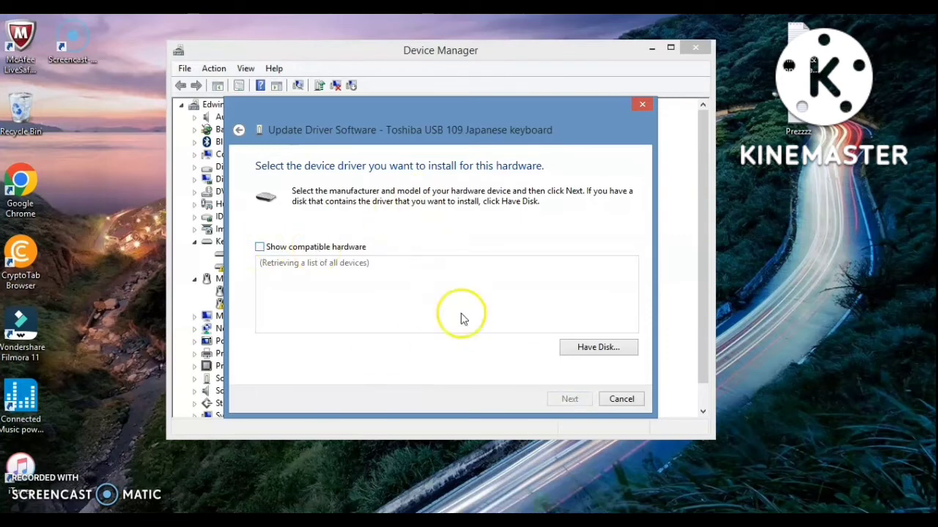
click(595, 348)
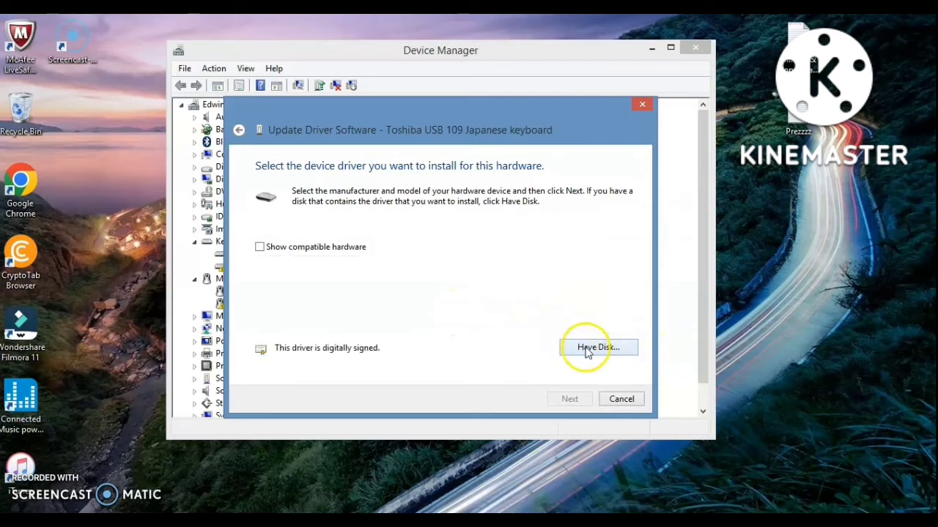
click(387, 275)
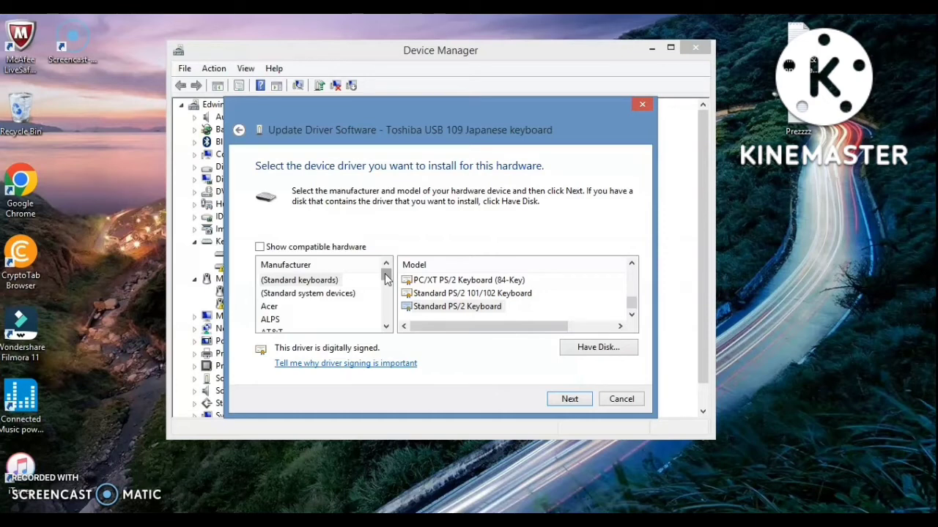
click(438, 308)
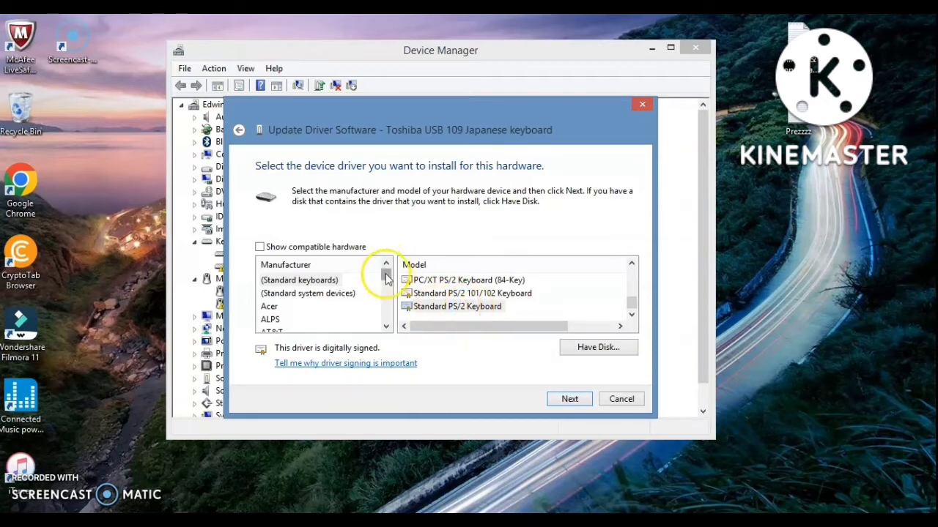
drag(385, 276, 348, 331)
click(278, 320)
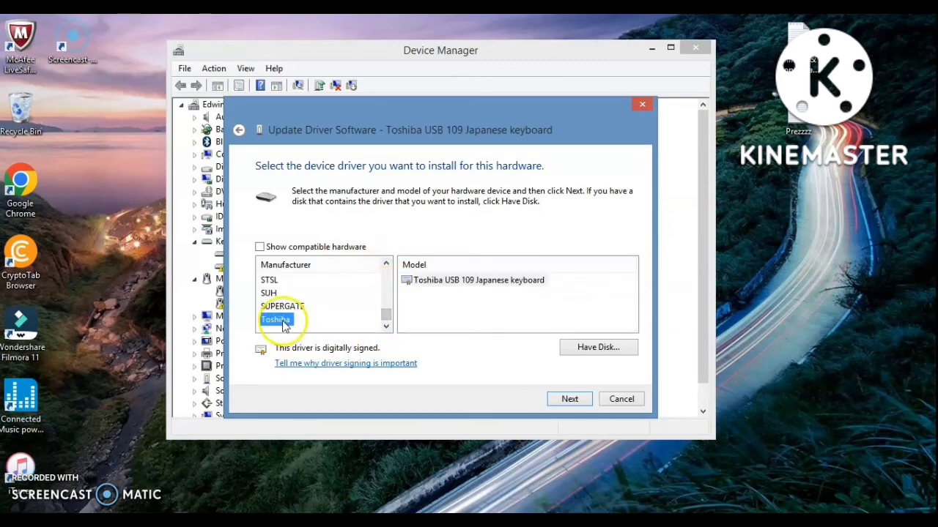
- Try to install the selected Toshiba keyboard driver, declining the compatibility warning and cancelling the driver update
click(570, 405)
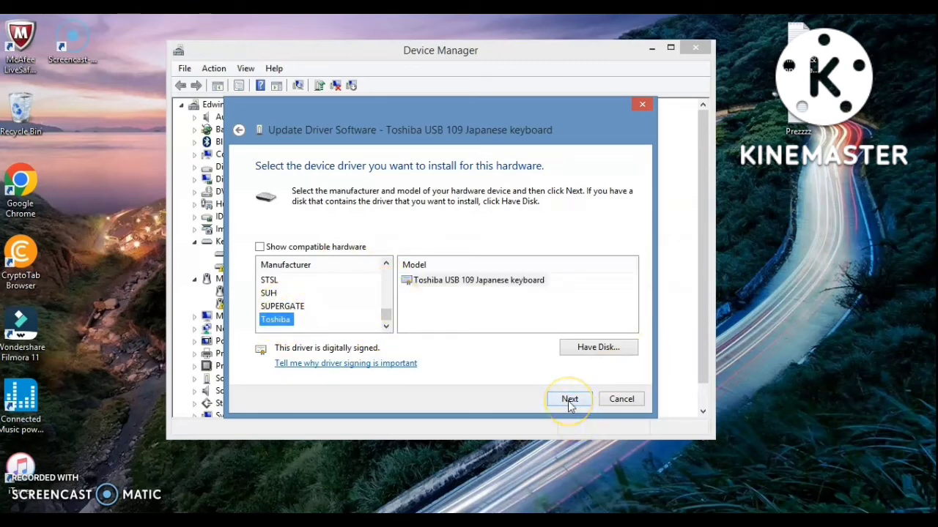
click(575, 404)
click(576, 403)
click(576, 403)
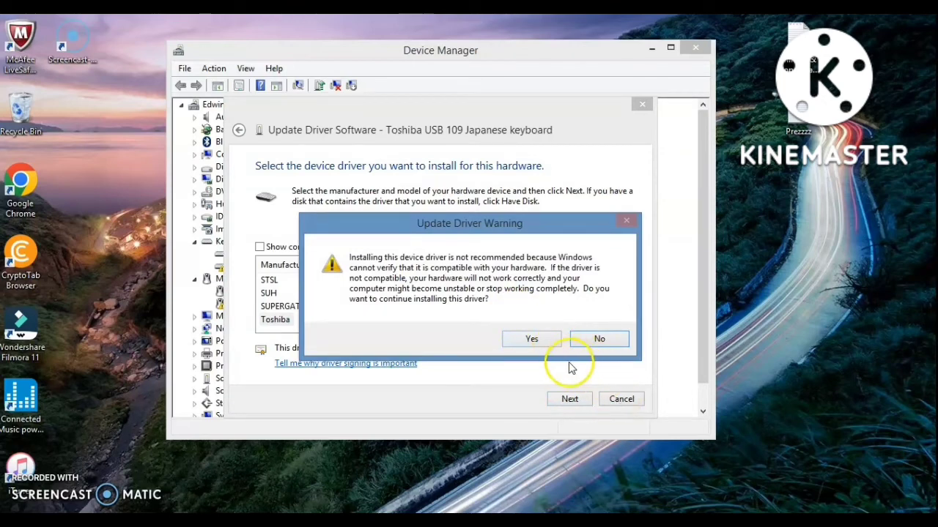
click(620, 340)
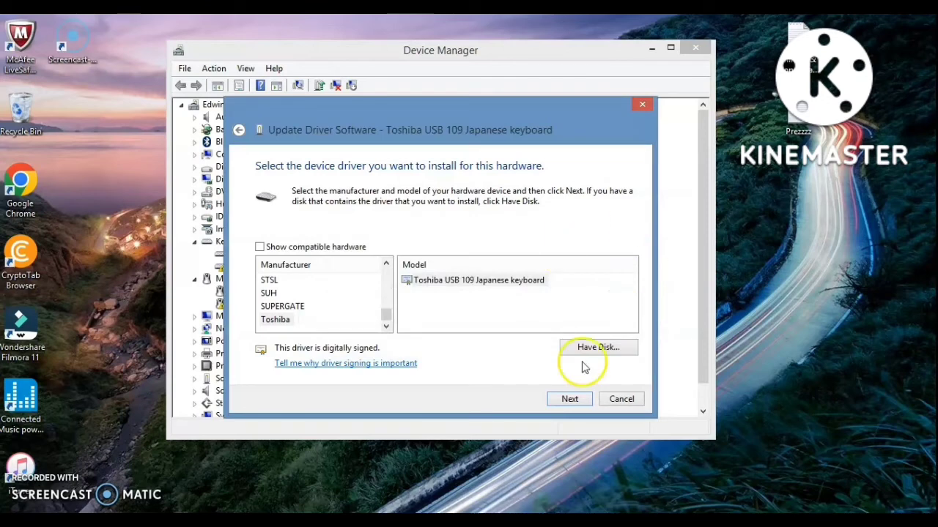
click(633, 402)
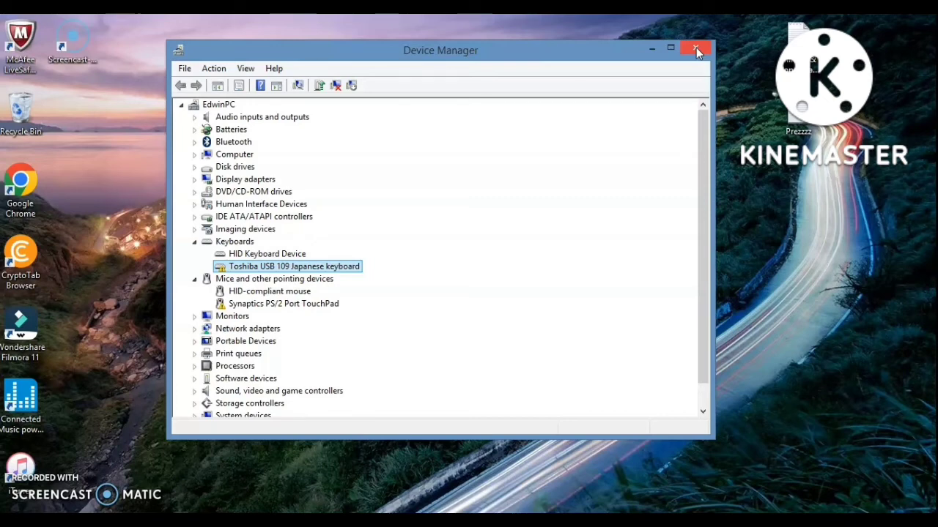
click(623, 253)
click(695, 50)
click(695, 48)
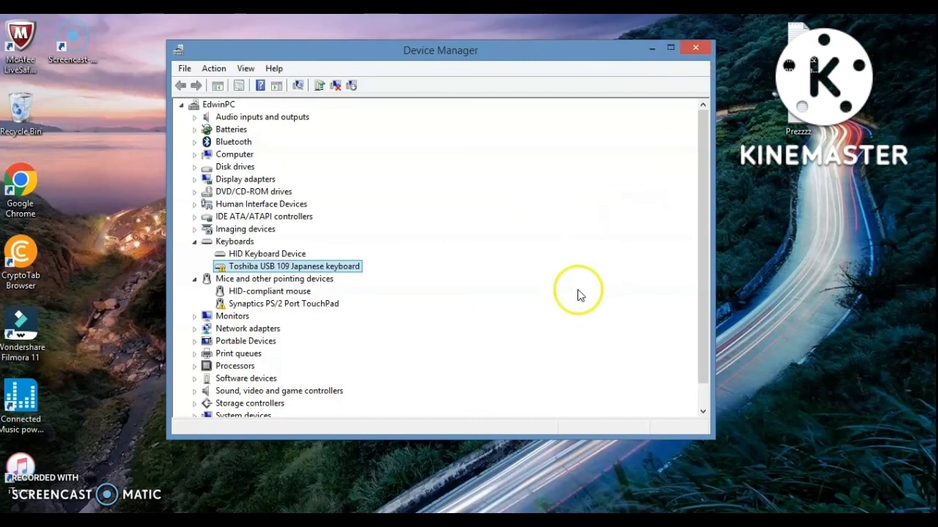